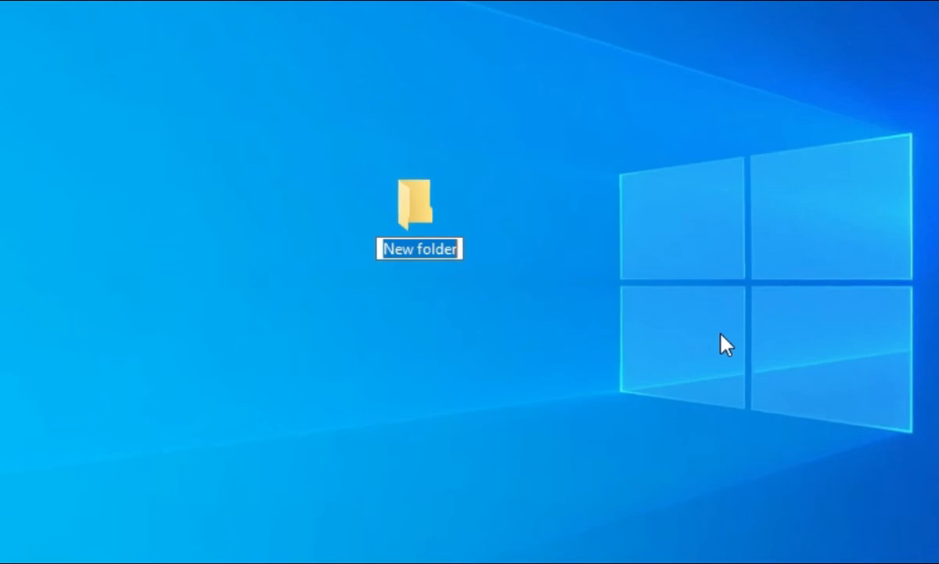
# Name the new desktop folder lesson1.
pyautogui.write('LESSON')
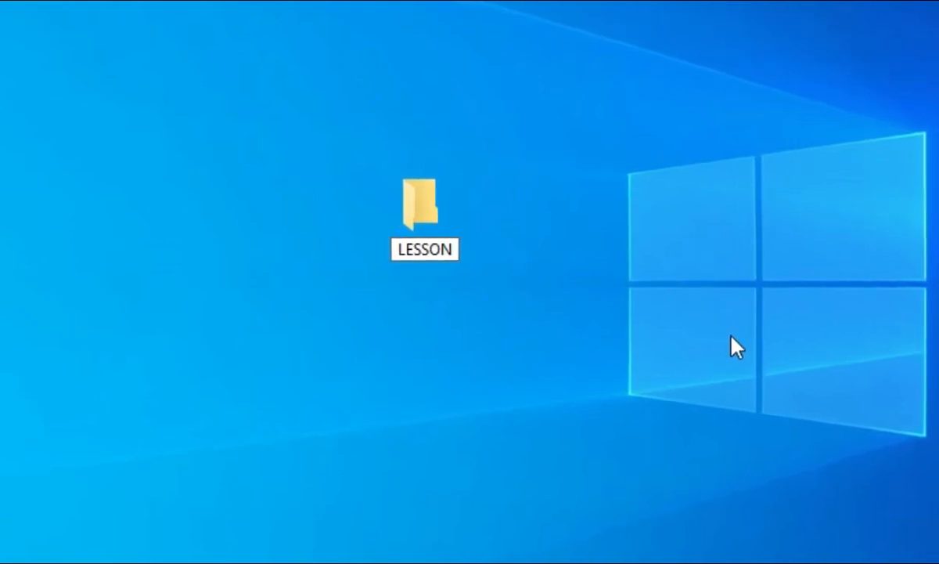
pyautogui.press('BackSpace')
pyautogui.press('BackSpace')
pyautogui.press('BackSpace')
pyautogui.press('BackSpace')
pyautogui.press('BackSpace')
pyautogui.press('BackSpace')
pyautogui.write('lees')
pyautogui.press('BackSpace')
pyautogui.press('BackSpace')
pyautogui.write('sson')
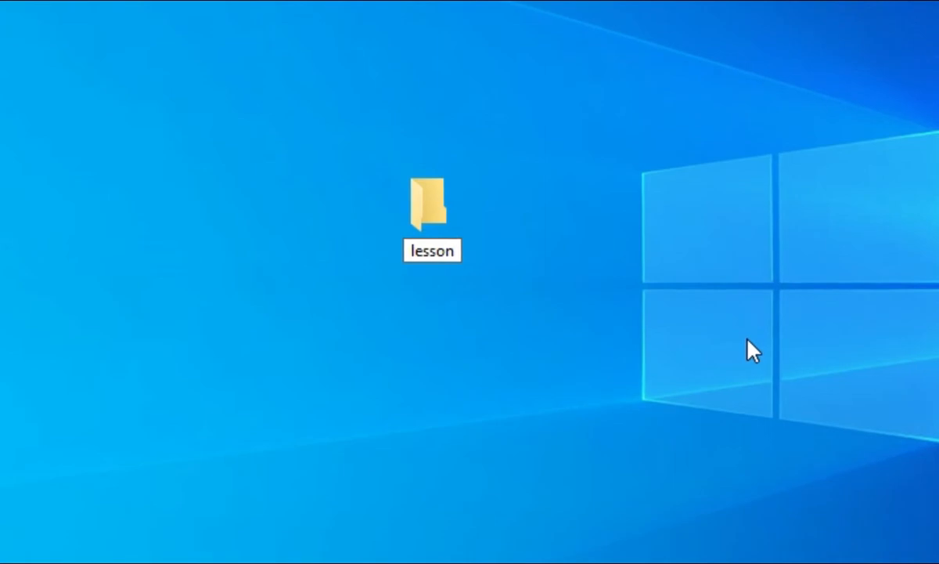
pyautogui.write('1')
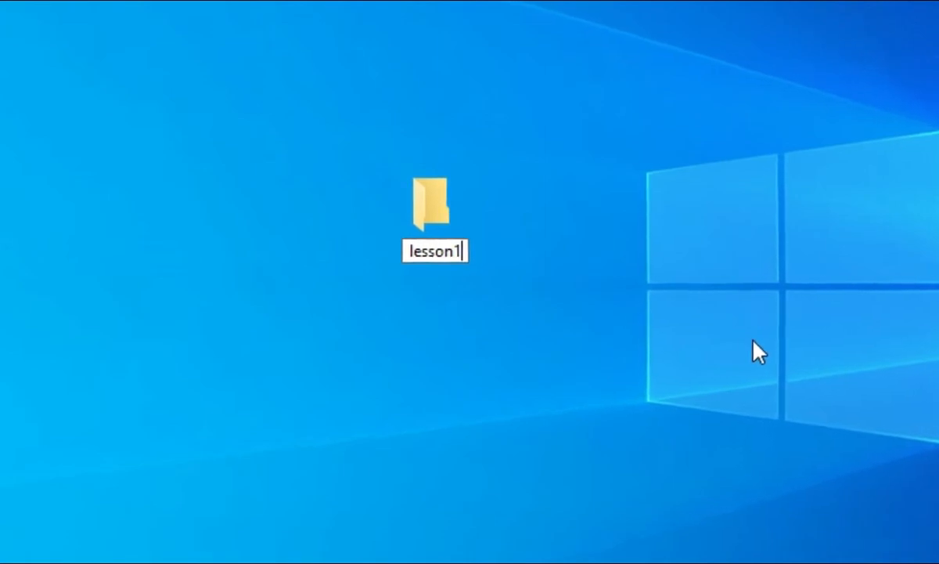
pyautogui.press('Return')
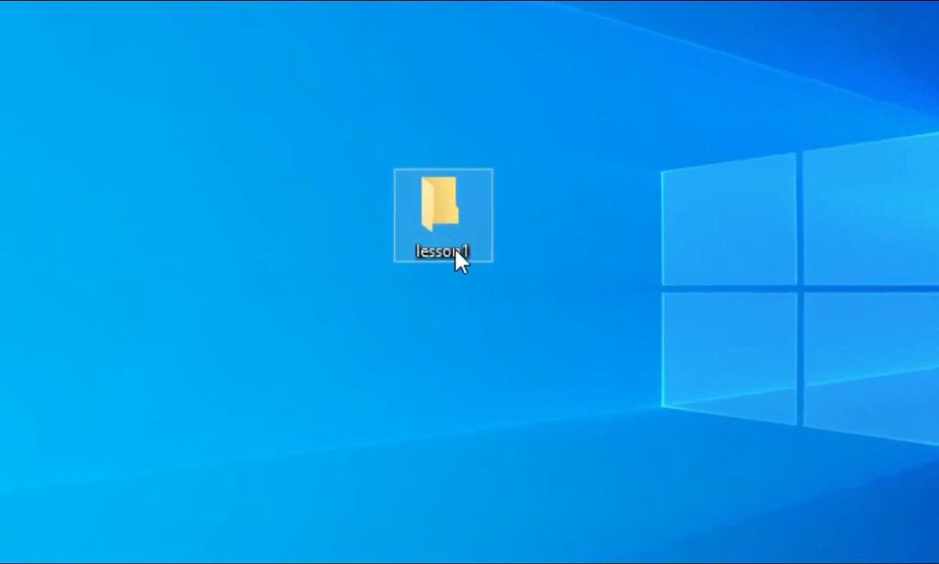
pyautogui.moveTo(454, 238)
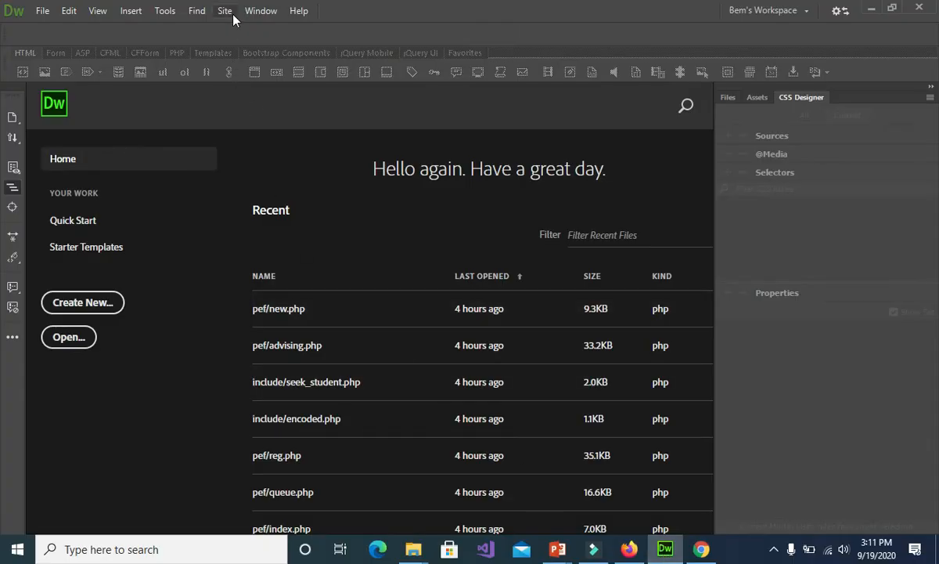
# Start setting up a new Dreamweaver site and name it lesson1.
pyautogui.click(232, 13)
pyautogui.click(239, 27)
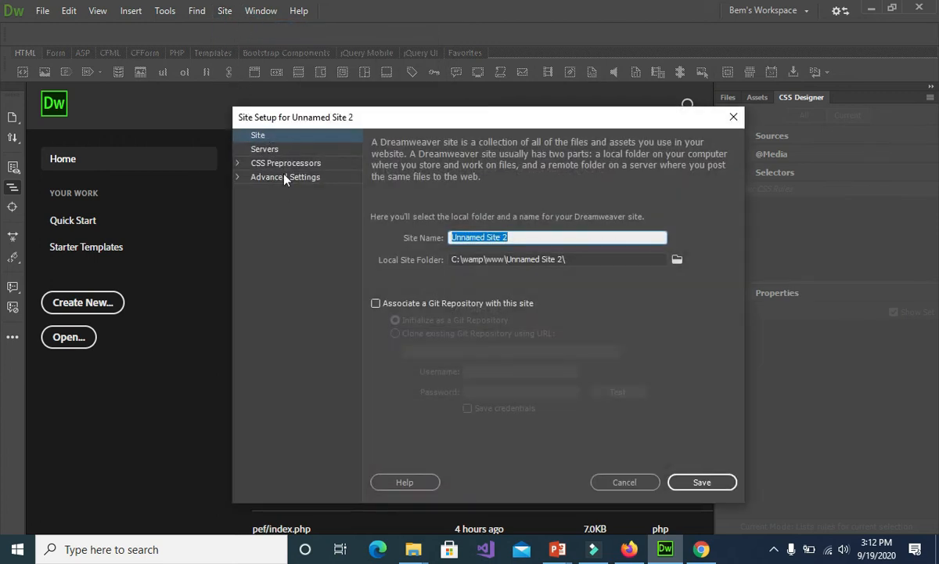
pyautogui.click(265, 130)
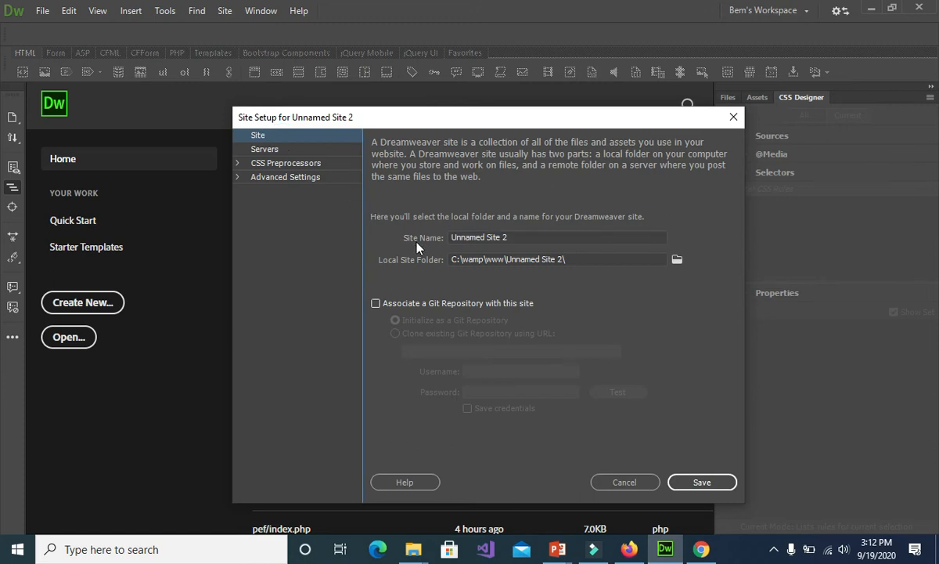
pyautogui.click(520, 238)
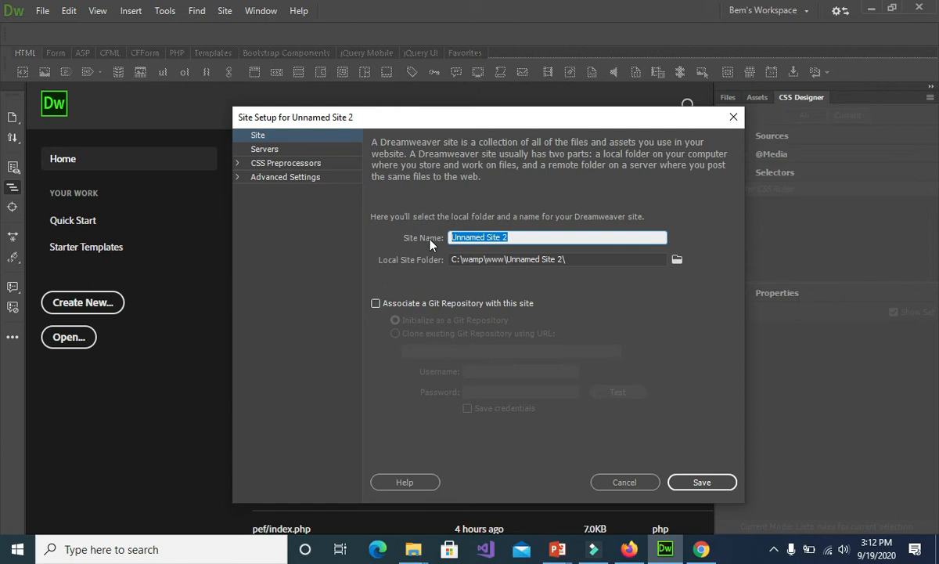
pyautogui.write('lesson1')
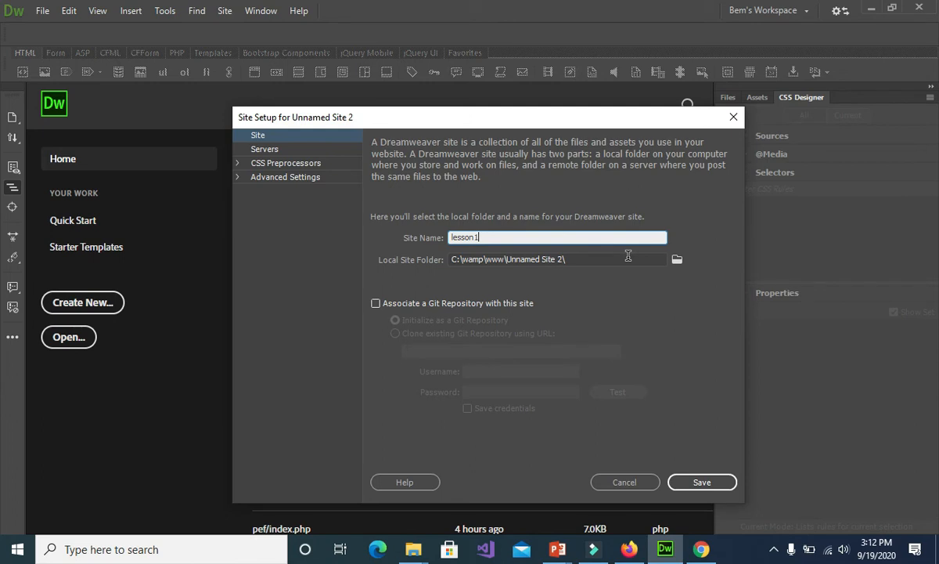
# Set the site's local folder to the lesson1 folder on the Desktop and save the site setup.
pyautogui.click(678, 261)
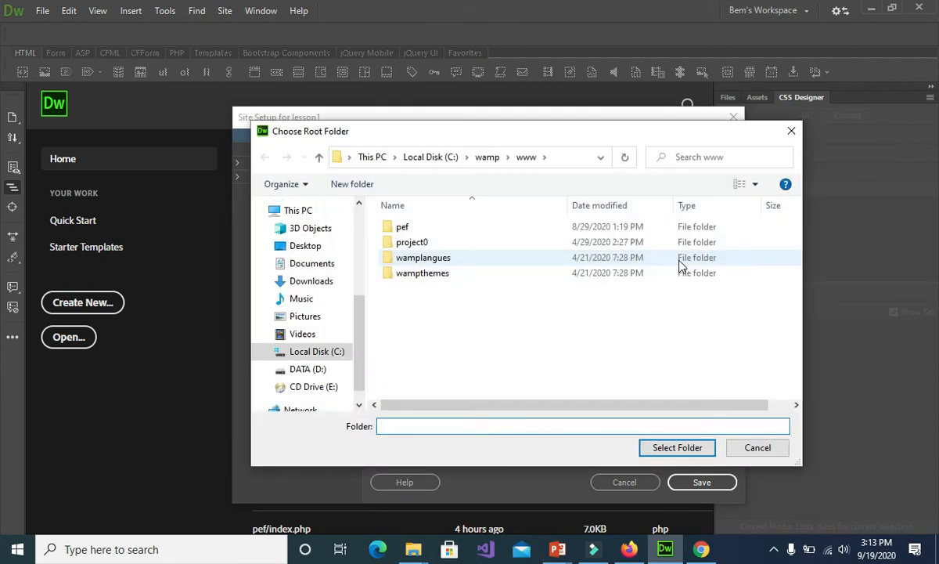
pyautogui.click(314, 248)
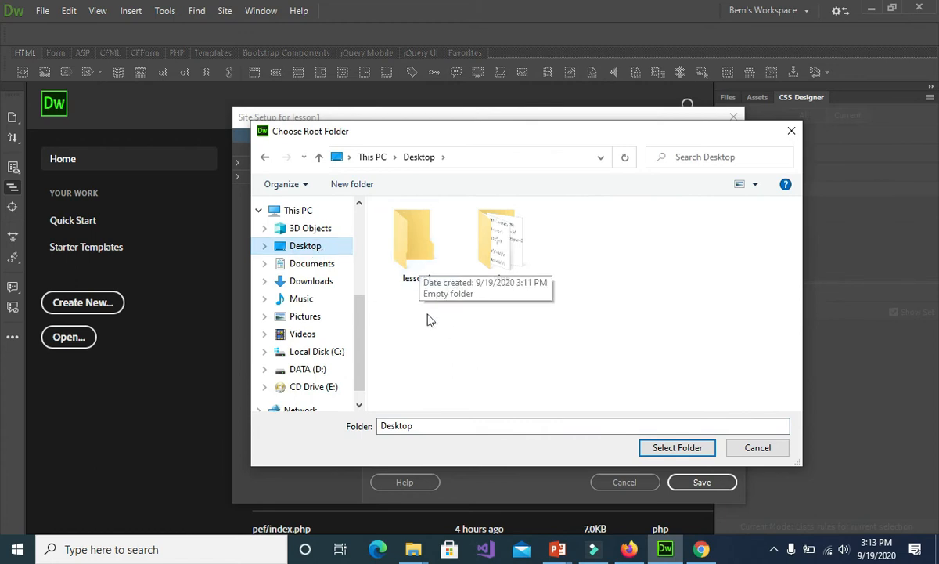
pyautogui.doubleClick(417, 251)
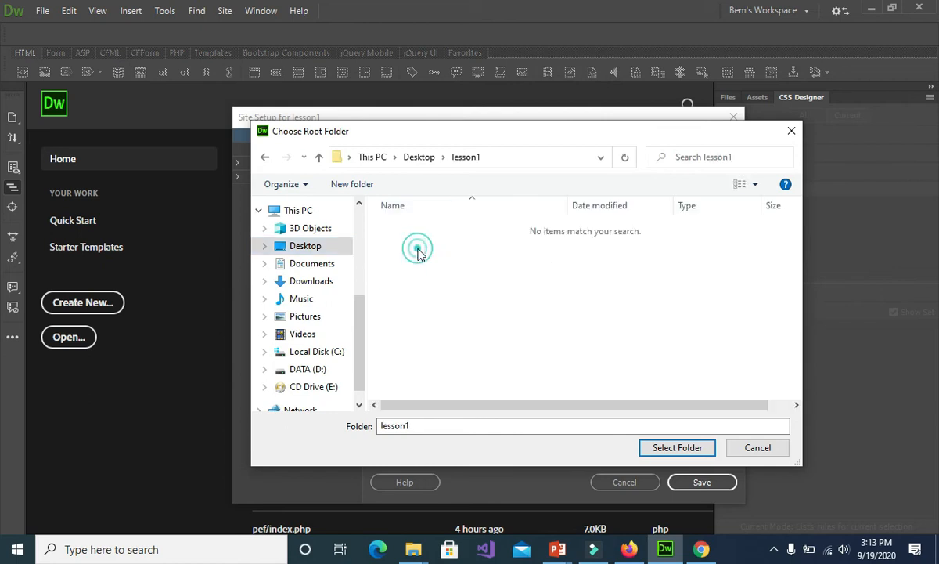
pyautogui.click(677, 451)
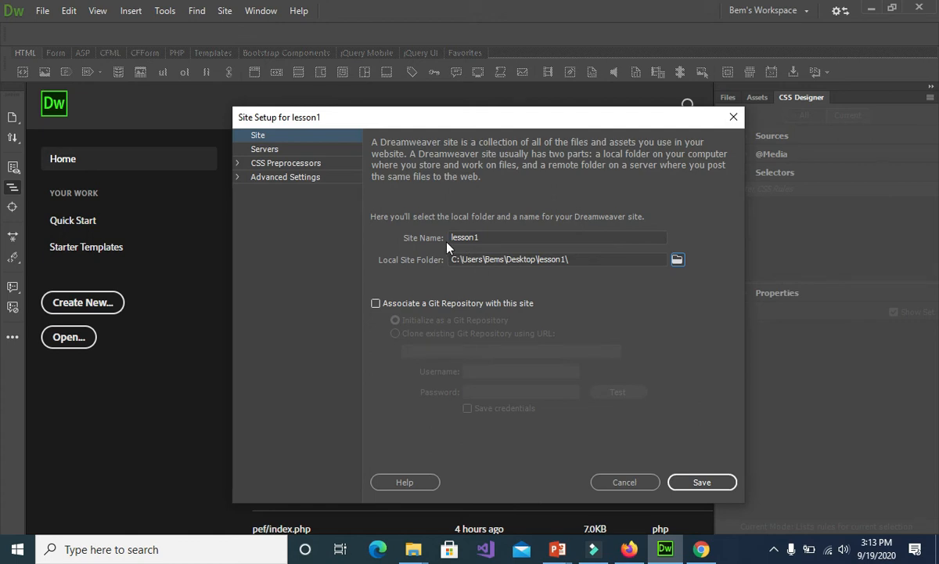
pyautogui.doubleClick(470, 237)
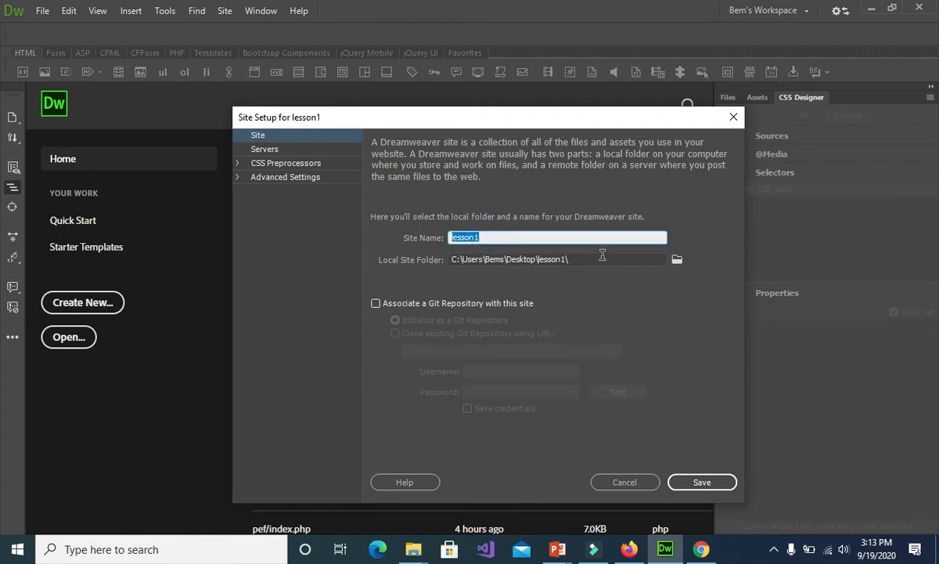
pyautogui.moveTo(602, 258); pyautogui.dragTo(435, 273)
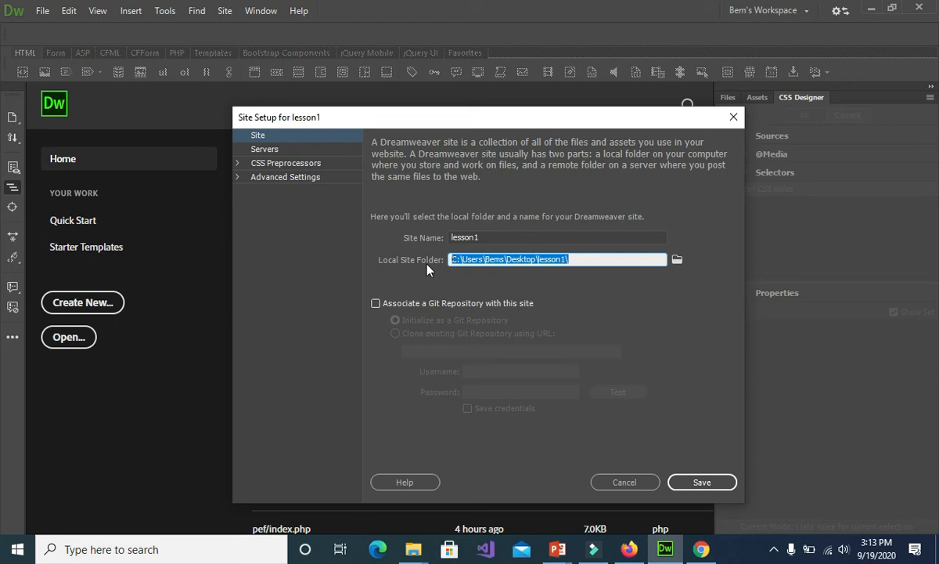
pyautogui.click(704, 483)
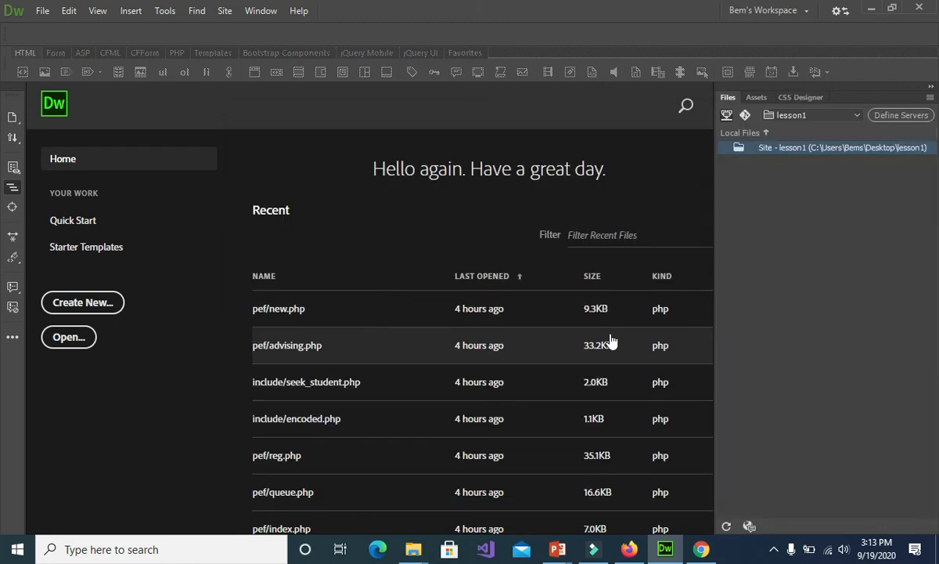
# Create a new file named index.html in the lesson1 site root and open it for editing.
pyautogui.rightClick(768, 151)
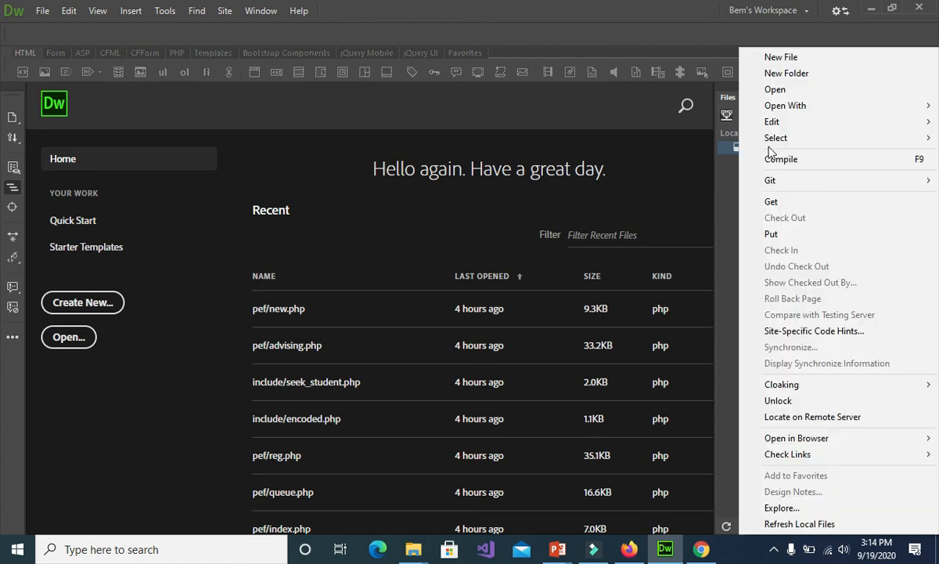
pyautogui.click(789, 59)
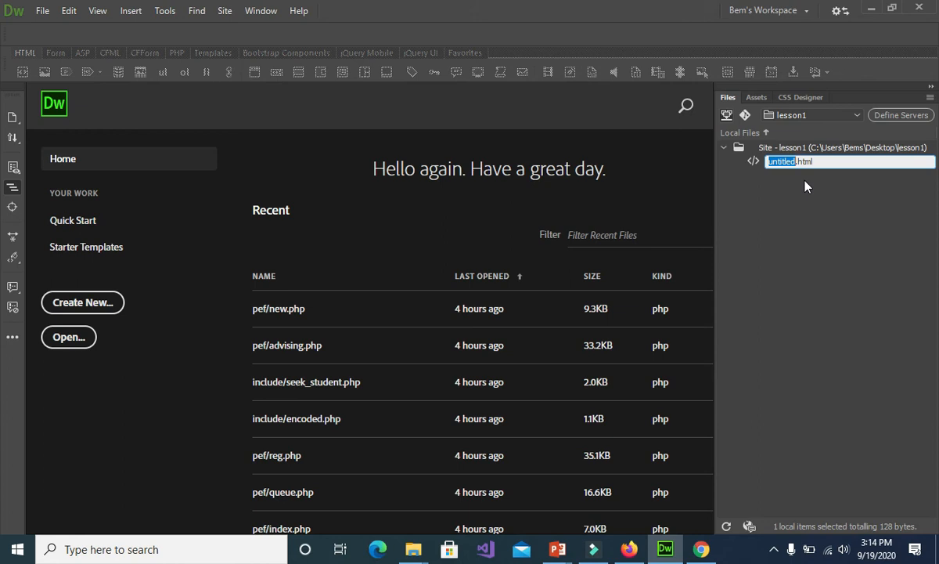
pyautogui.write('index')
pyautogui.press('Return')
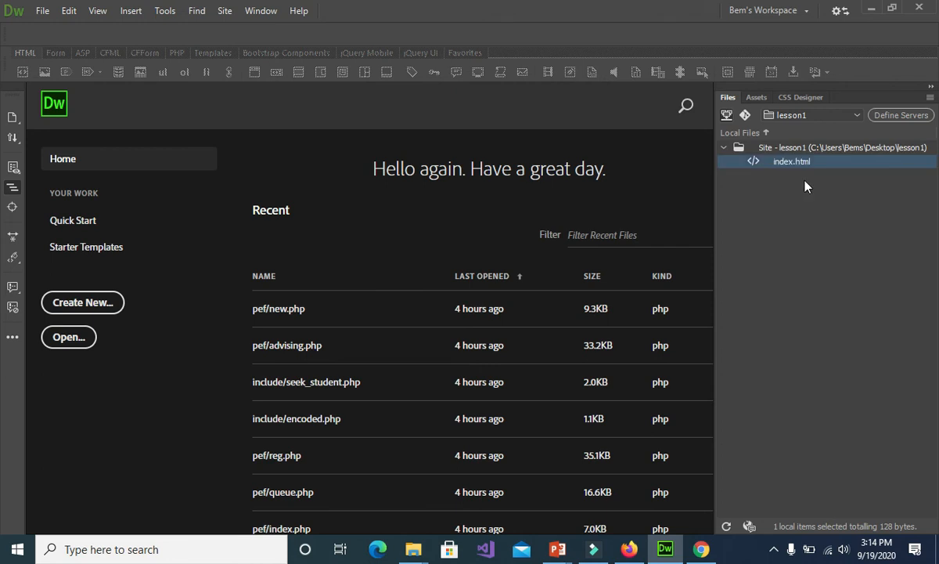
pyautogui.doubleClick(756, 164)
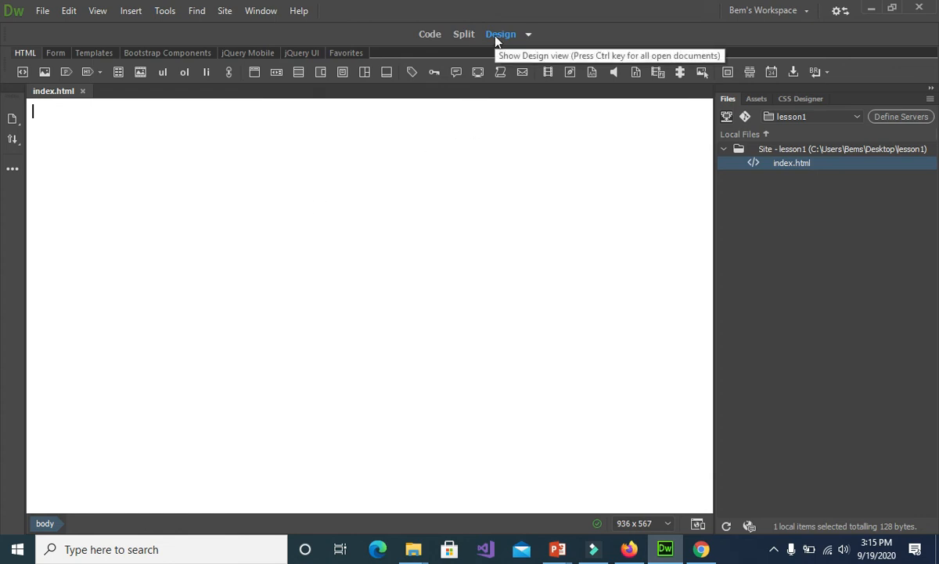
# Show index.html in Code view, switch it to Split view, and examine the blank page alongside its starter HTML code.
pyautogui.click(430, 34)
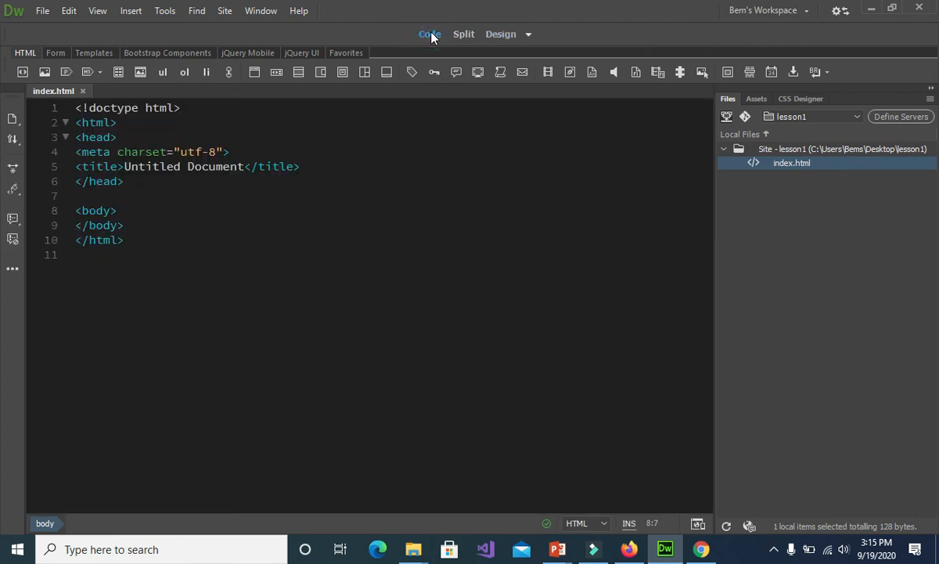
pyautogui.click(464, 34)
pyautogui.click(170, 208)
pyautogui.click(139, 142)
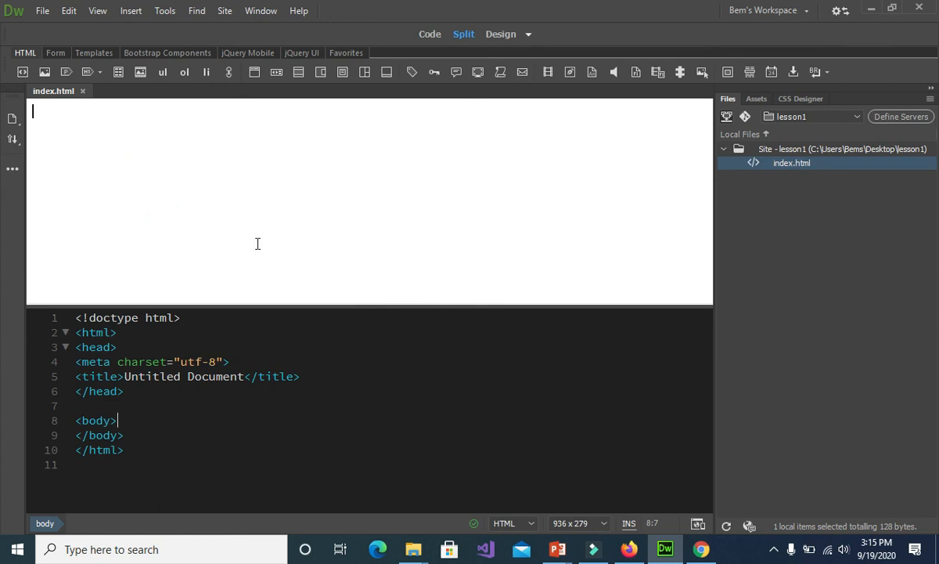
pyautogui.click(186, 332)
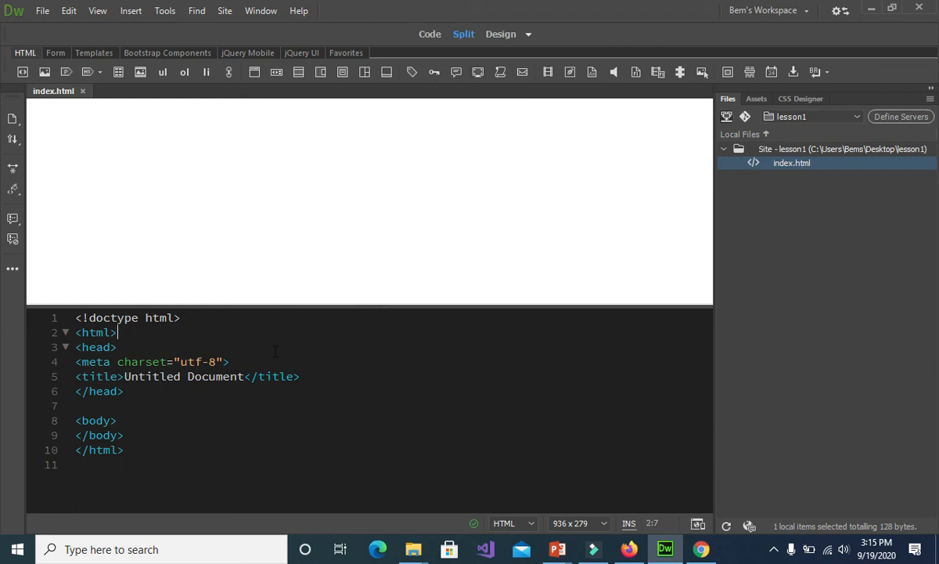
pyautogui.click(156, 155)
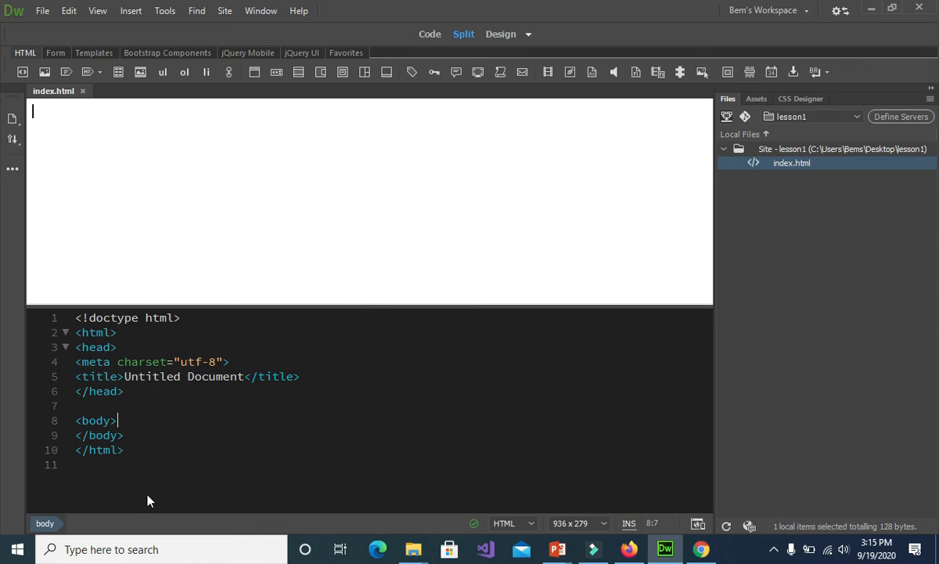
pyautogui.click(156, 442)
pyautogui.keyDown('shift'); pyautogui.click(76, 317); pyautogui.keyUp('shift')
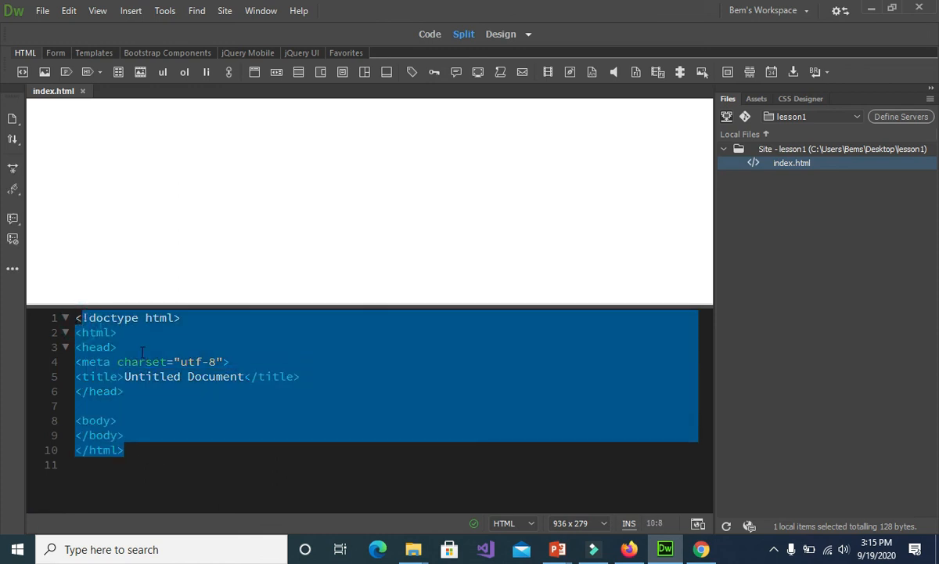
pyautogui.click(104, 159)
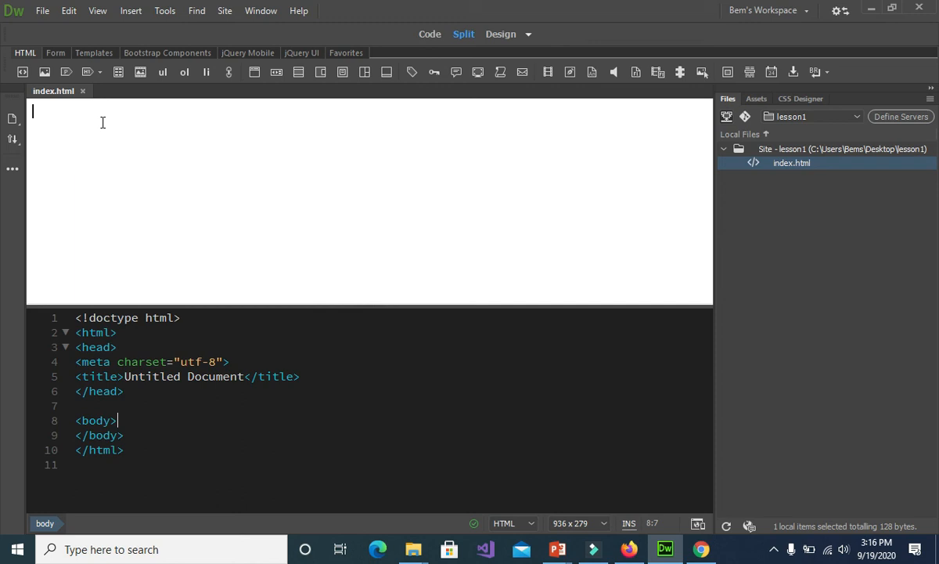
# Open the setup for another new site and examine its proposed local site folder path.
pyautogui.click(226, 14)
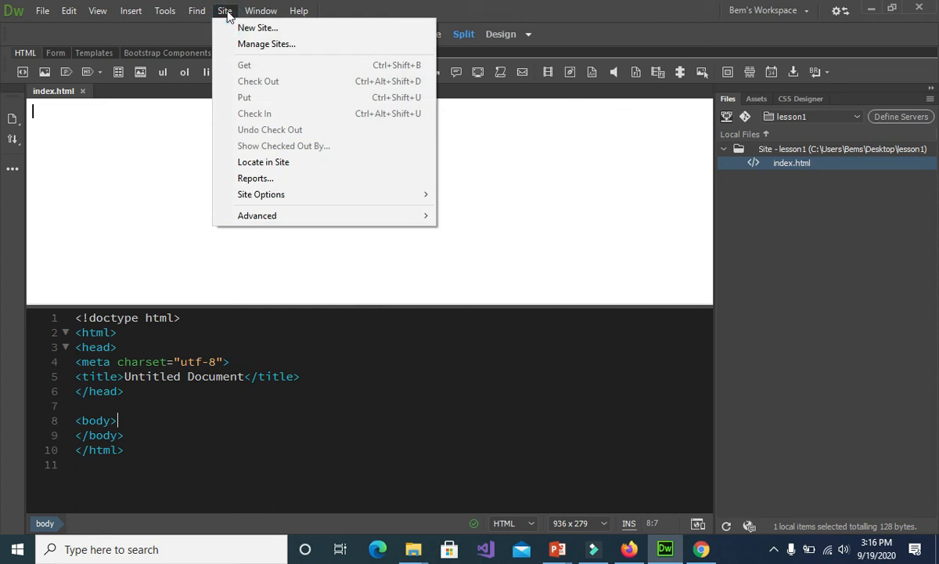
pyautogui.click(251, 27)
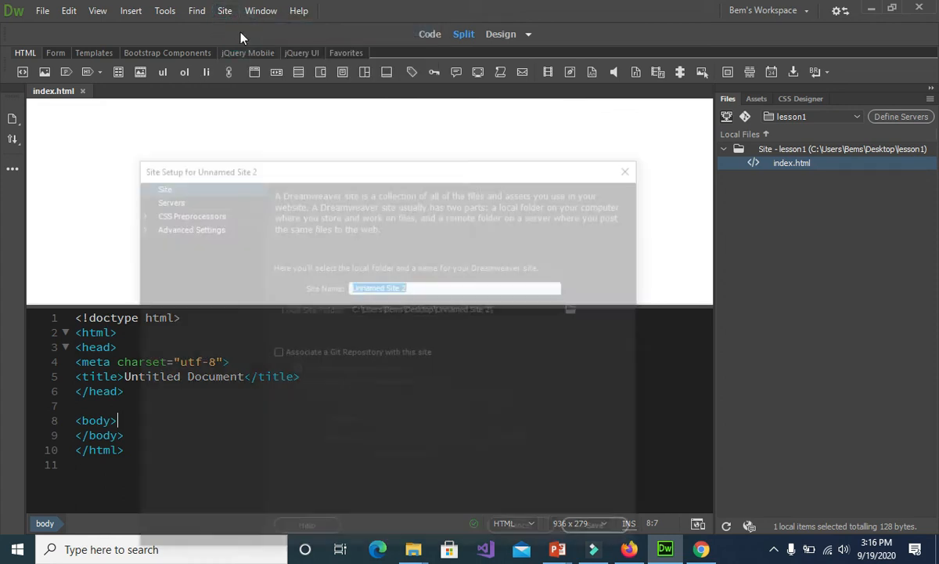
pyautogui.click(521, 310)
pyautogui.moveTo(526, 310); pyautogui.dragTo(351, 323)
pyautogui.click(519, 308)
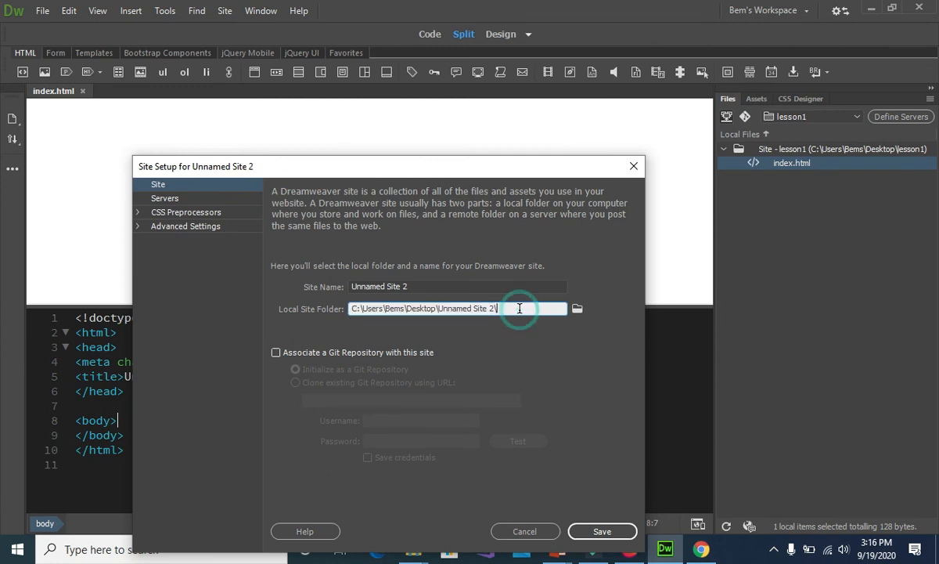